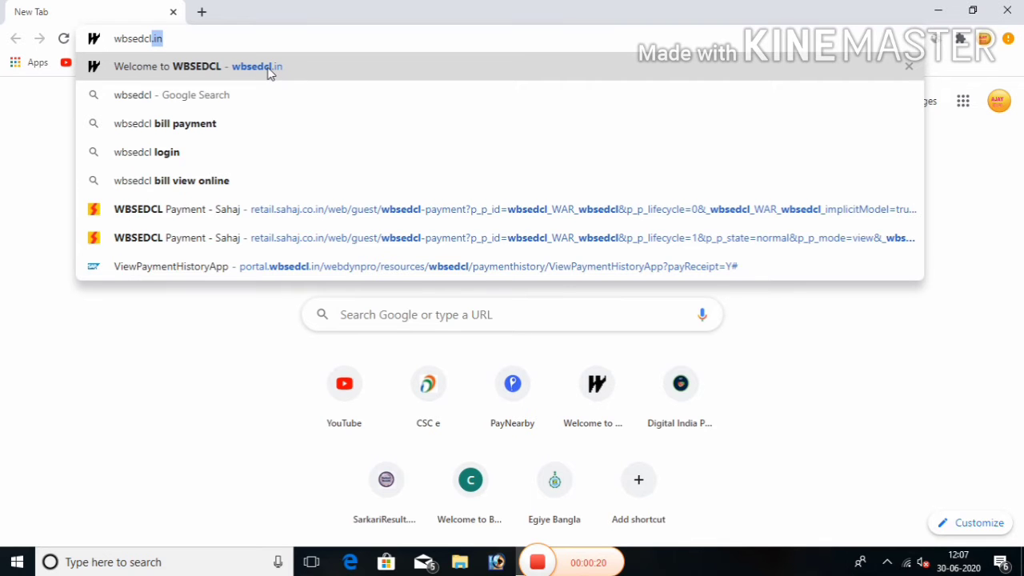
Open the payment receipt download page on wbsedcl.in and select Consumer Id as the type.
click(269, 73)
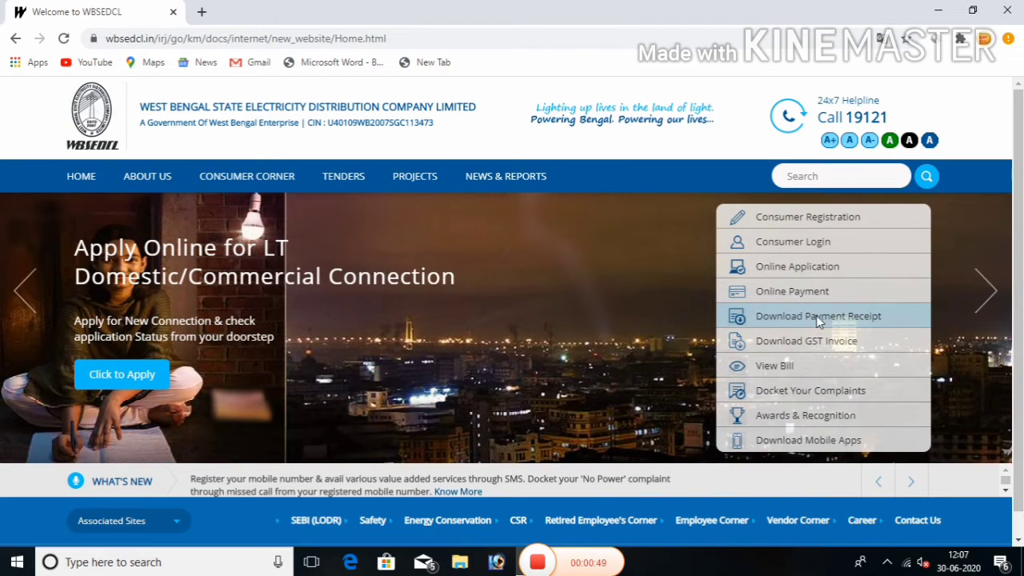
click(815, 316)
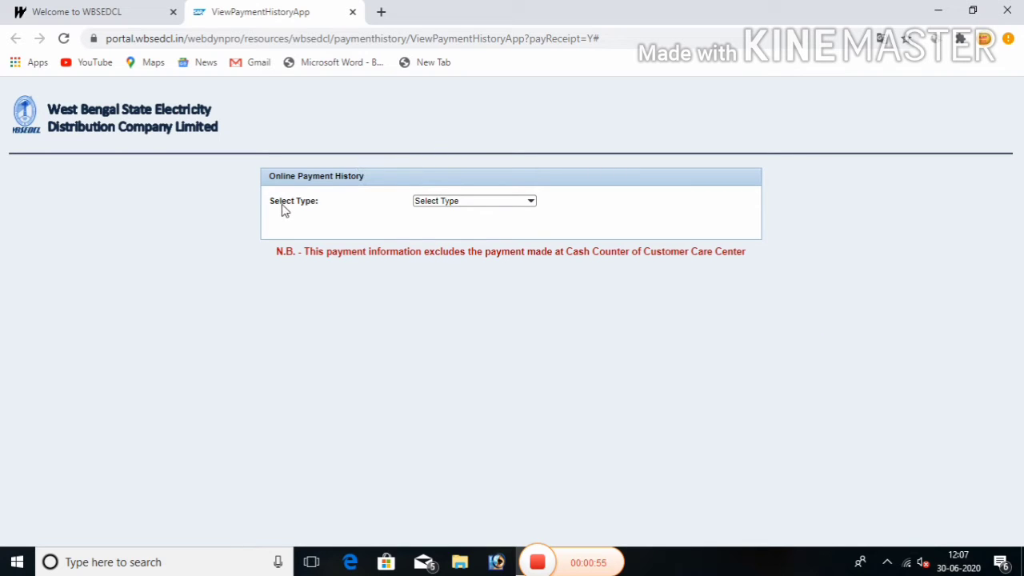
click(528, 202)
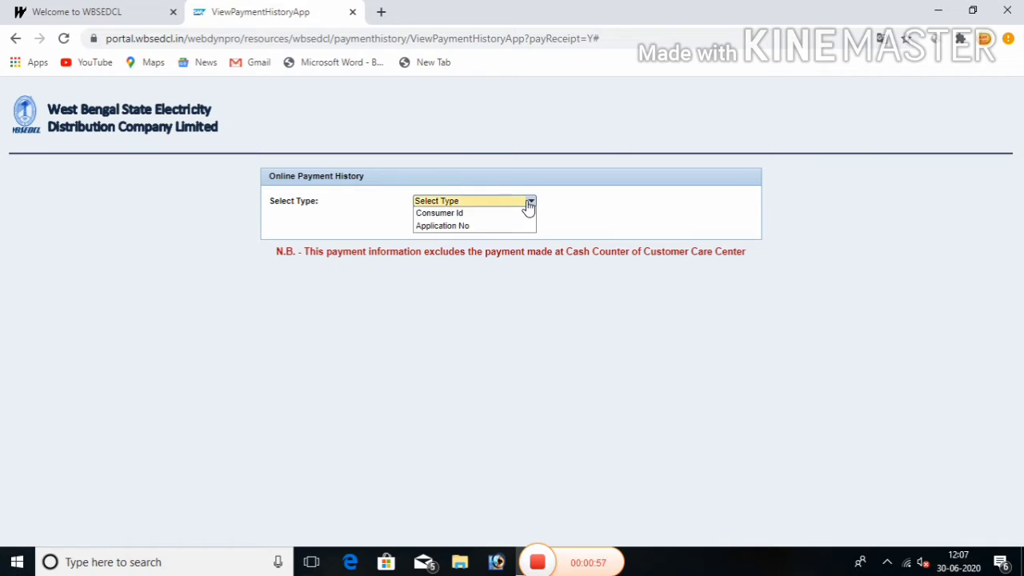
click(454, 213)
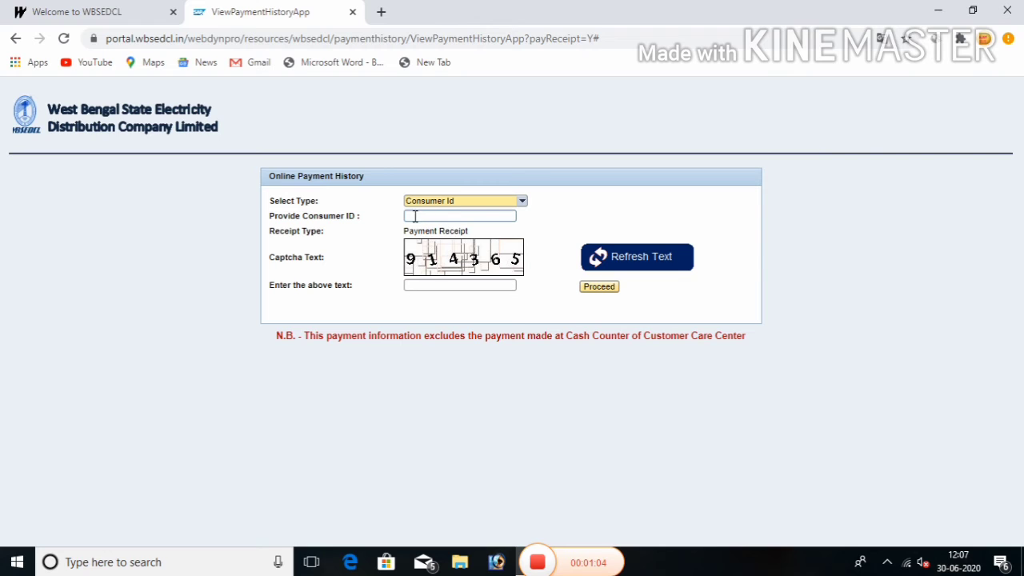
Submit the consumer ID and the captcha text, and list the successful payment history.
click(410, 216)
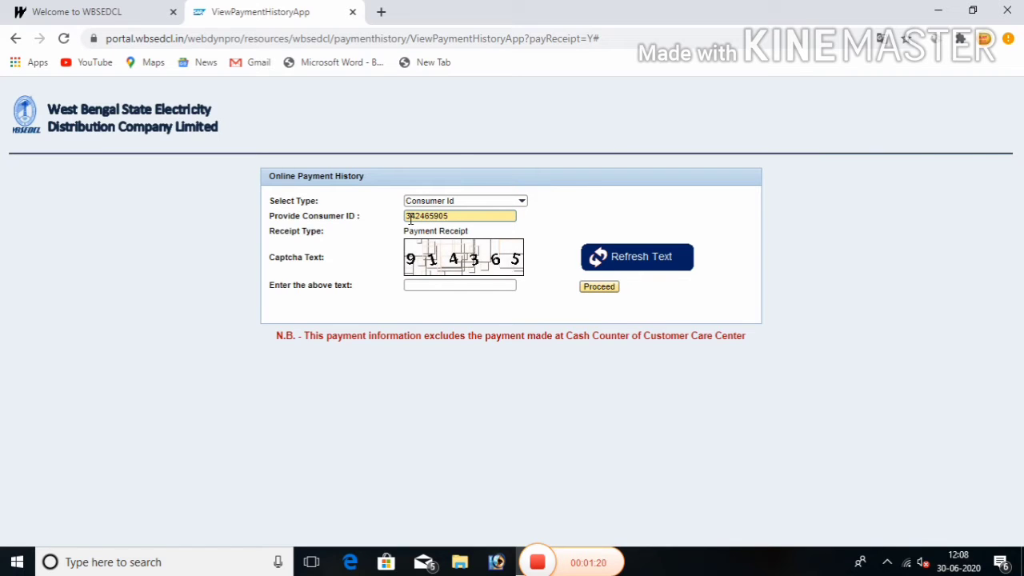
click(432, 284)
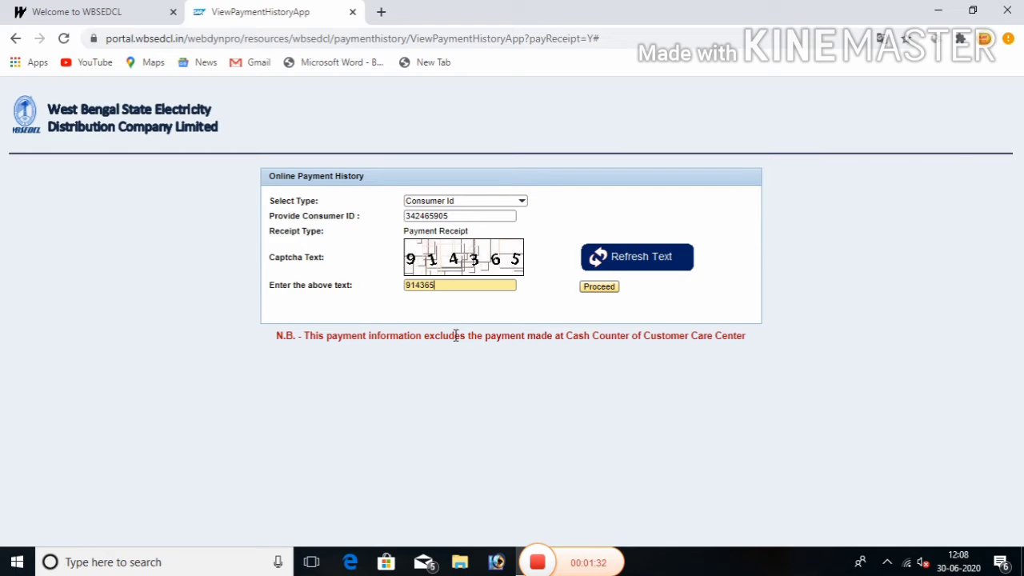
click(599, 288)
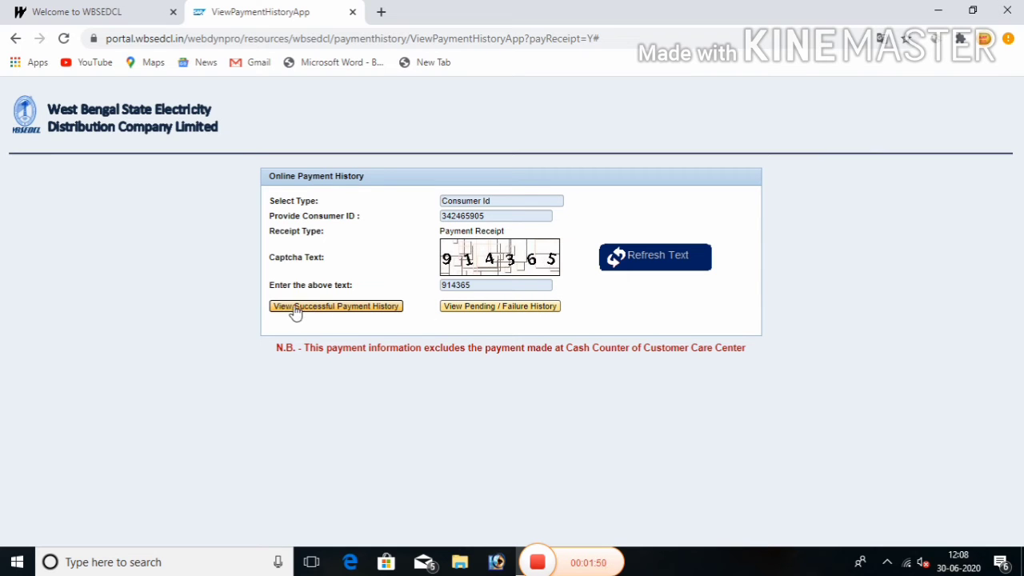
click(336, 306)
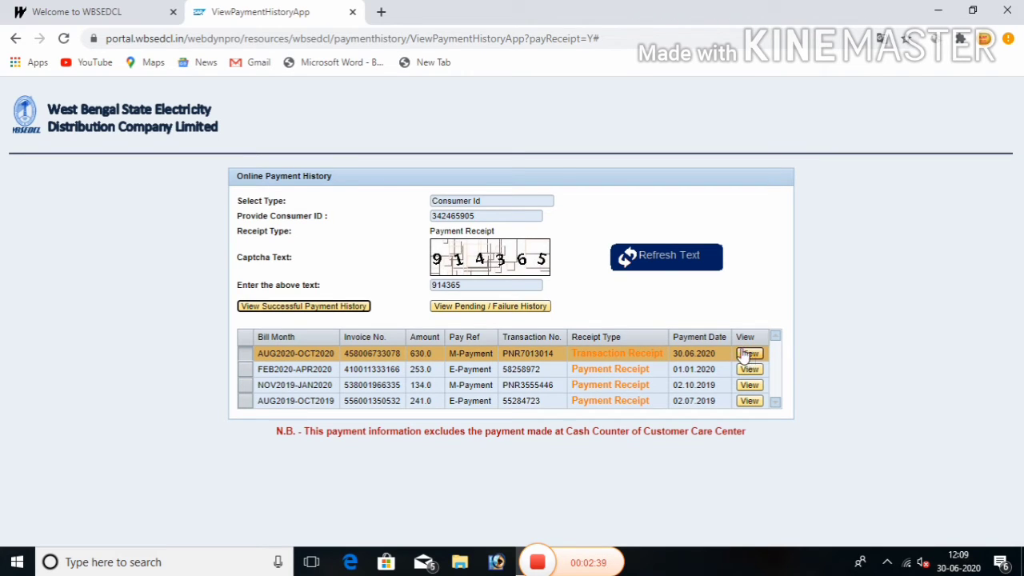
Open the transaction receipt for the AUG2020-OCT2020 bill and enlarge it for reading.
click(744, 357)
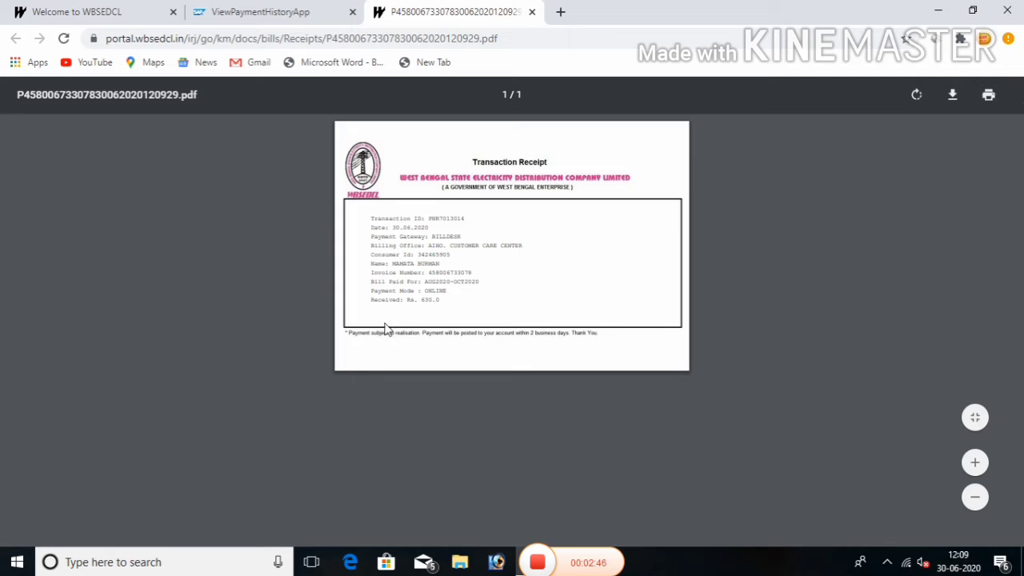
click(977, 467)
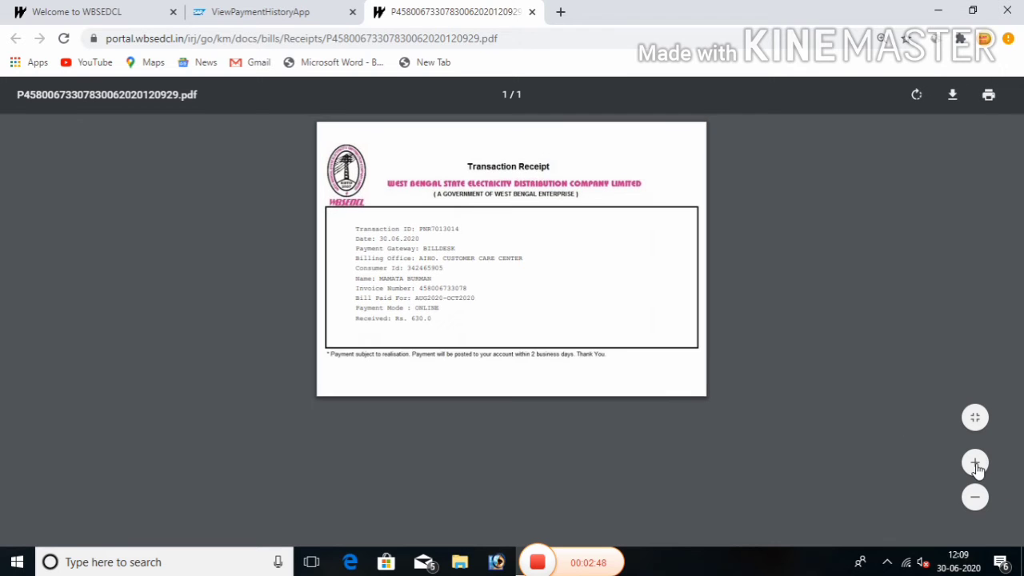
click(977, 467)
click(977, 467)
click(977, 467)
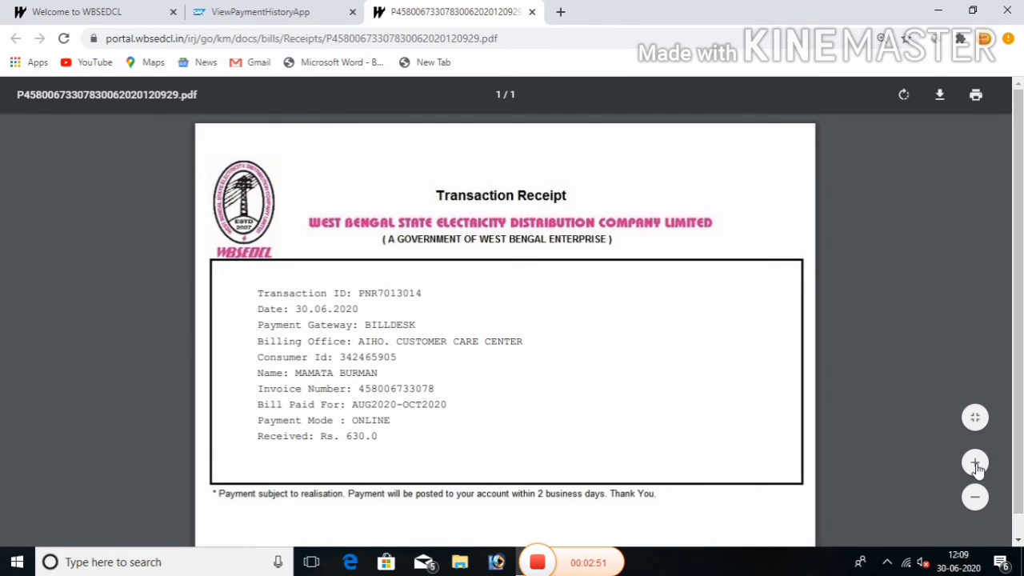
click(977, 467)
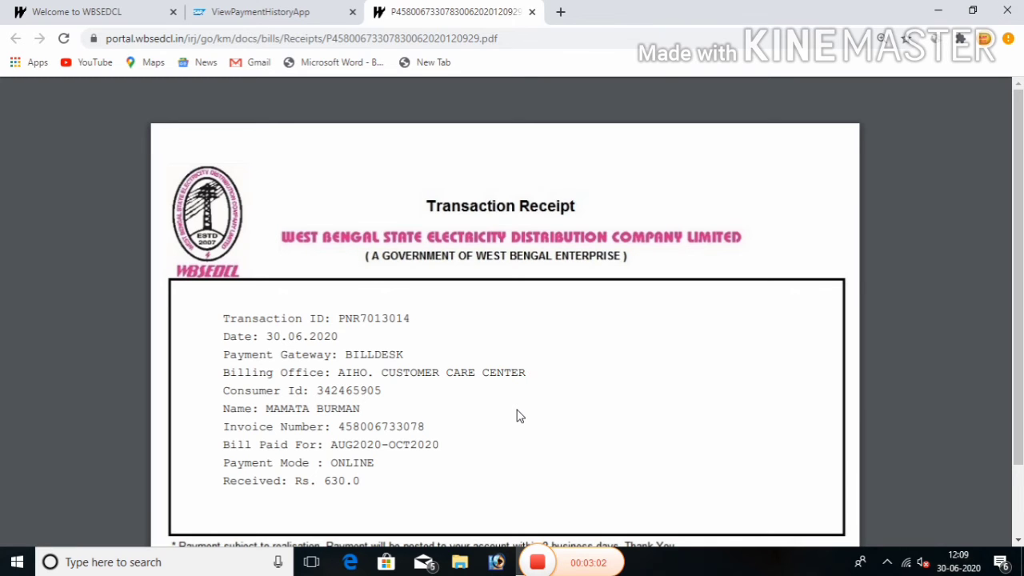
scroll(534, 380, down, 2)
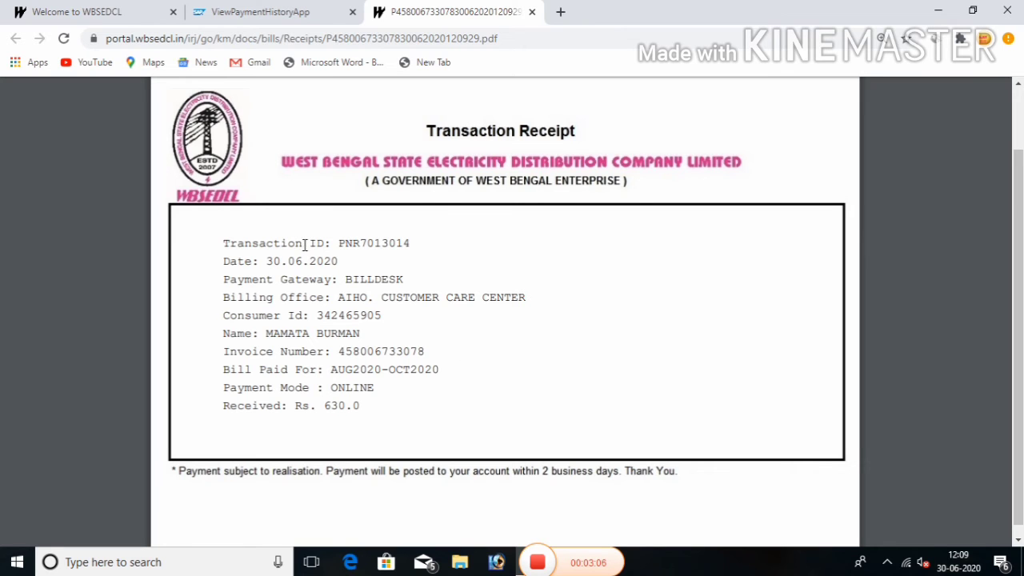
Highlight the receipt's transaction ID, date, consumer ID, name and received amount in turn to review them.
drag(332, 243, 411, 244)
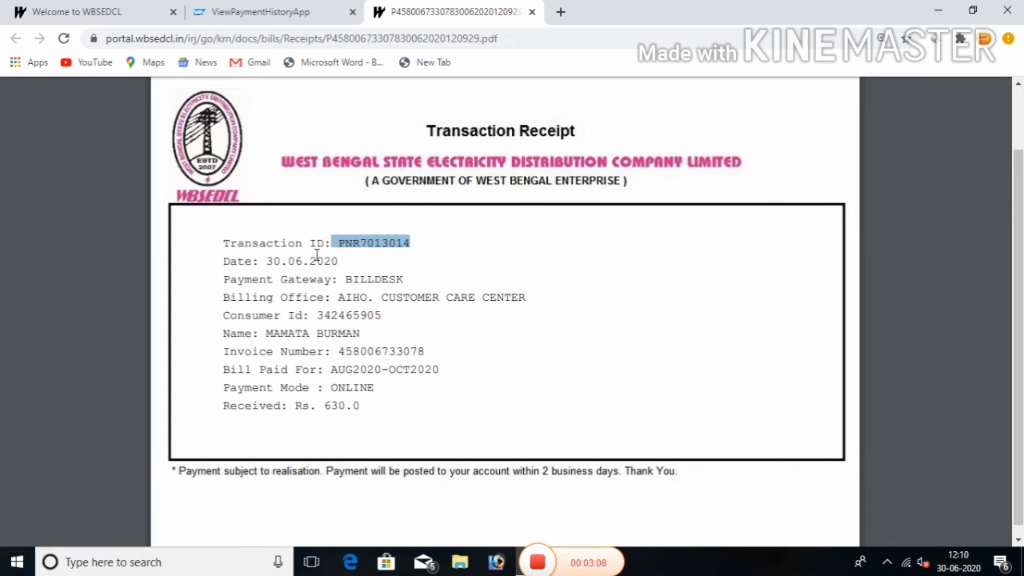
drag(260, 260, 357, 279)
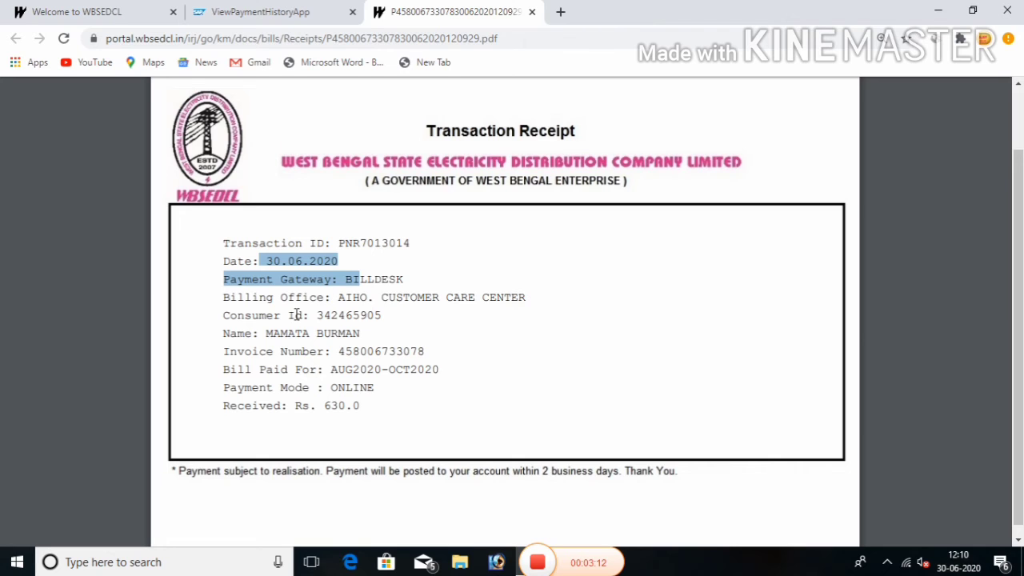
drag(312, 315, 388, 312)
drag(260, 334, 360, 334)
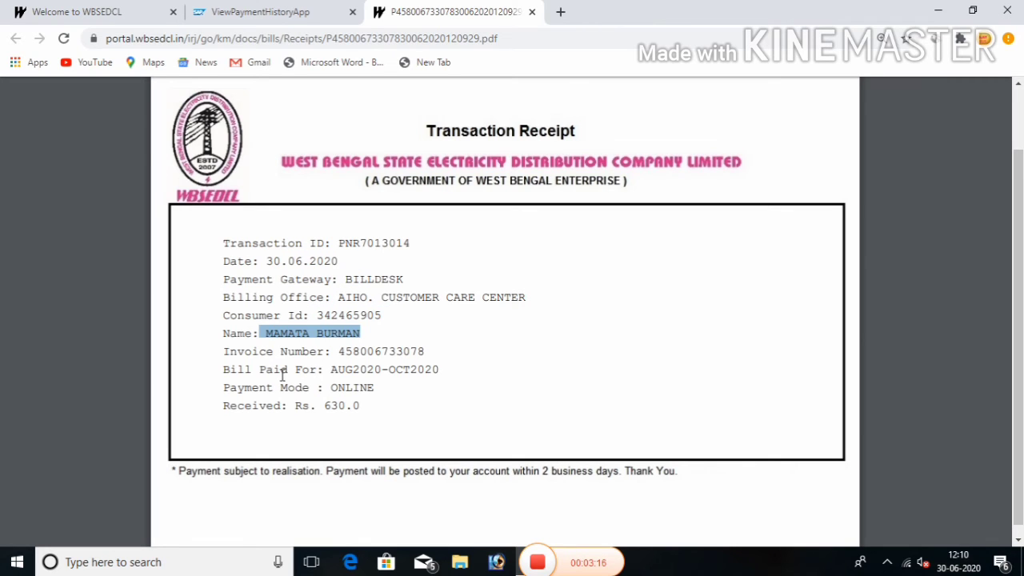
drag(324, 387, 351, 402)
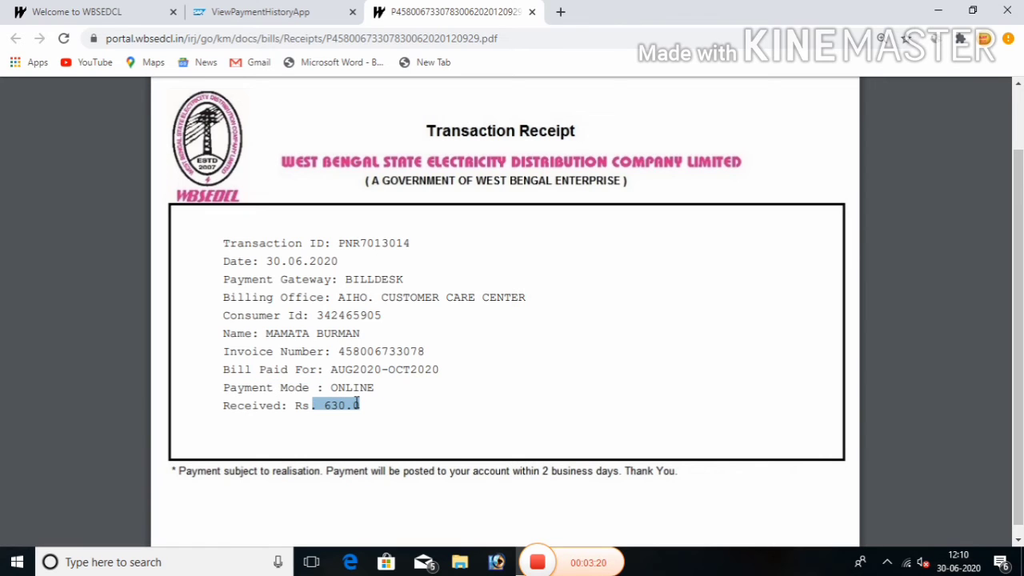
click(377, 405)
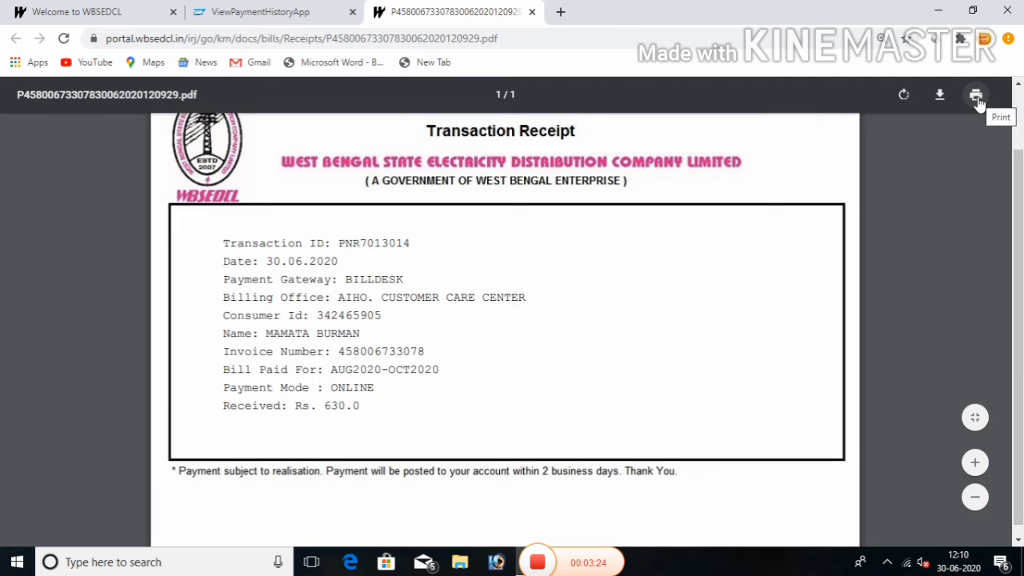
Preview the receipt's print settings without printing, and close the receipt.
click(977, 99)
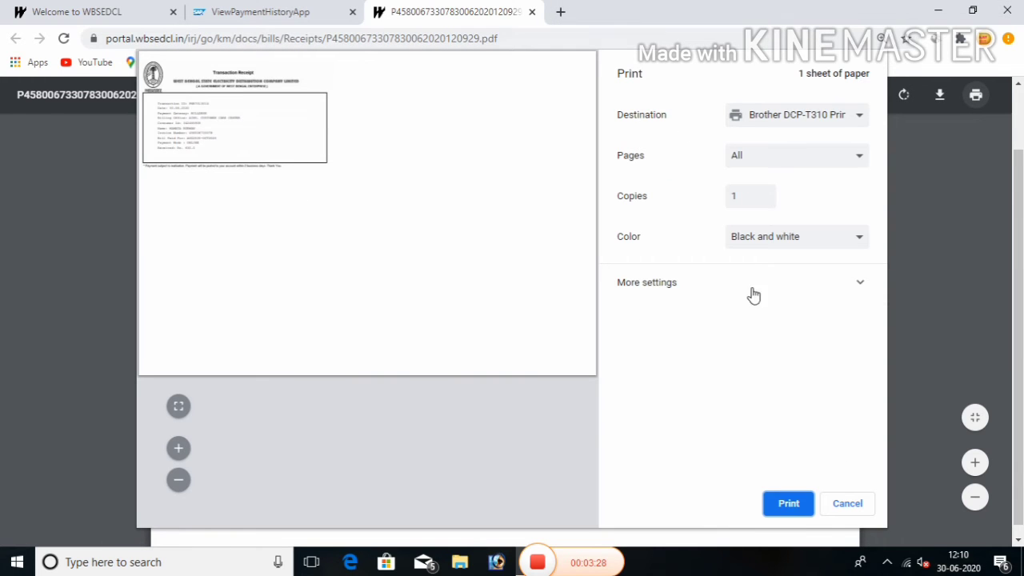
click(848, 504)
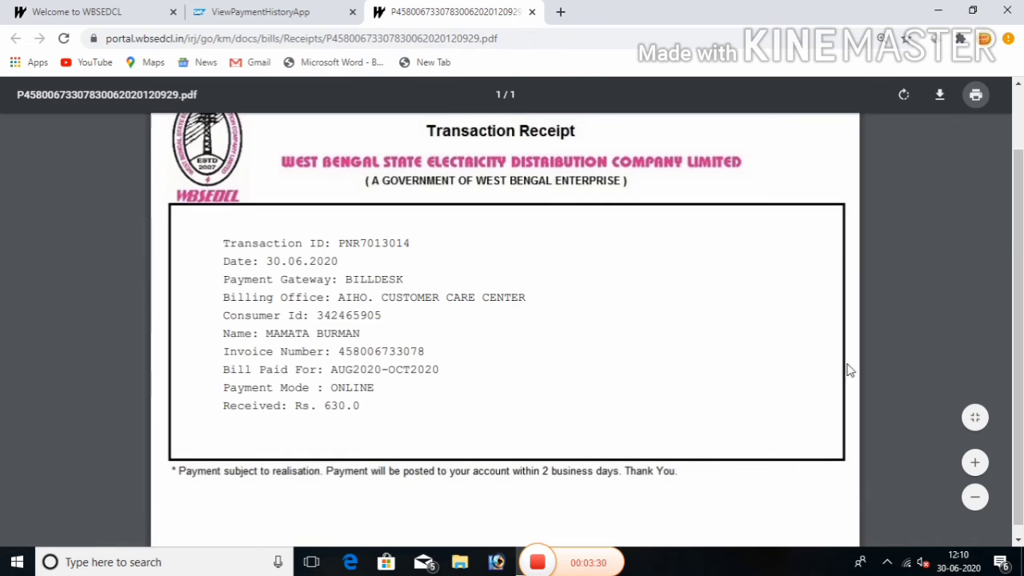
click(532, 13)
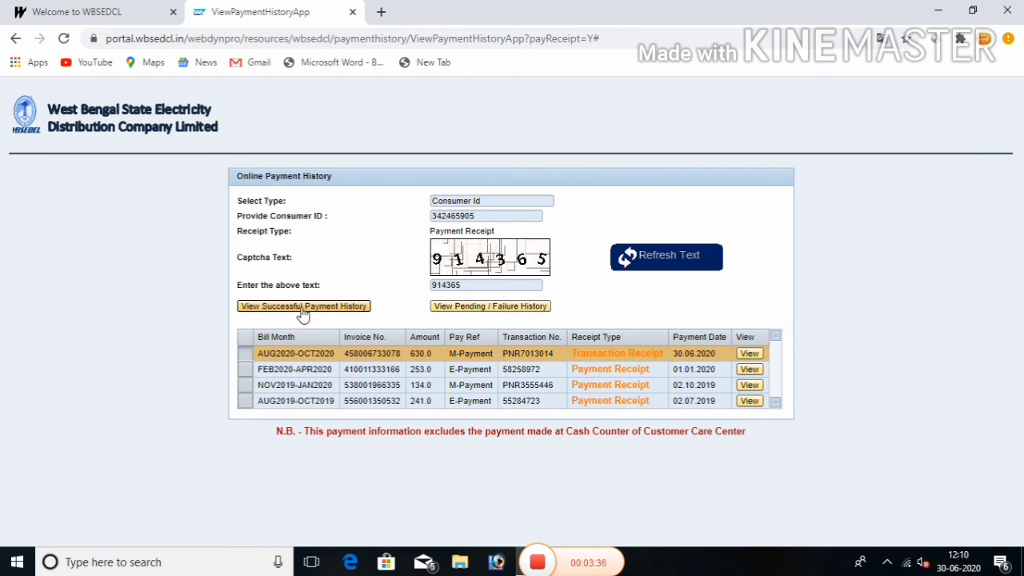
Check the pending and failed payment history for the same consumer ID.
click(491, 309)
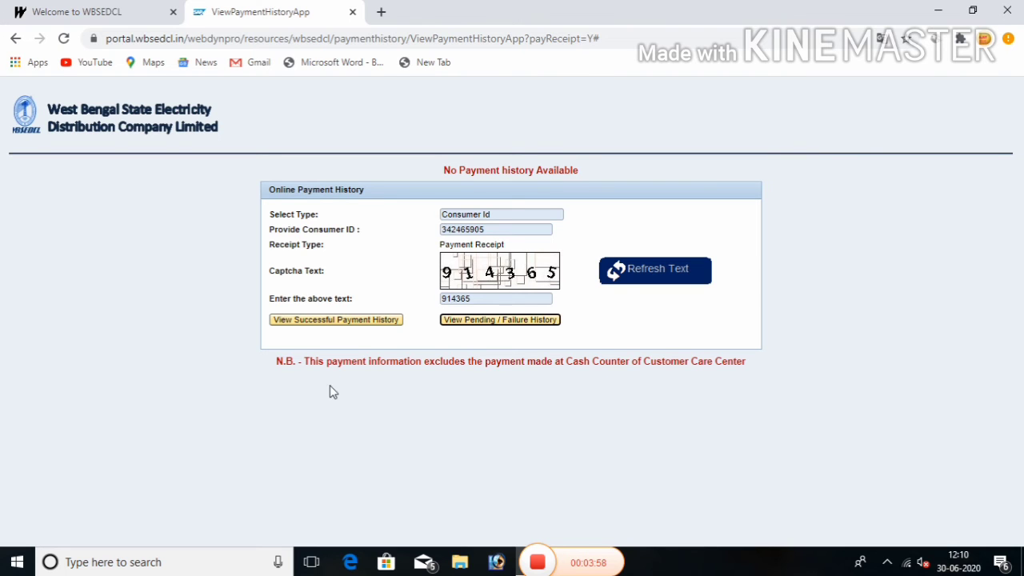
click(307, 392)
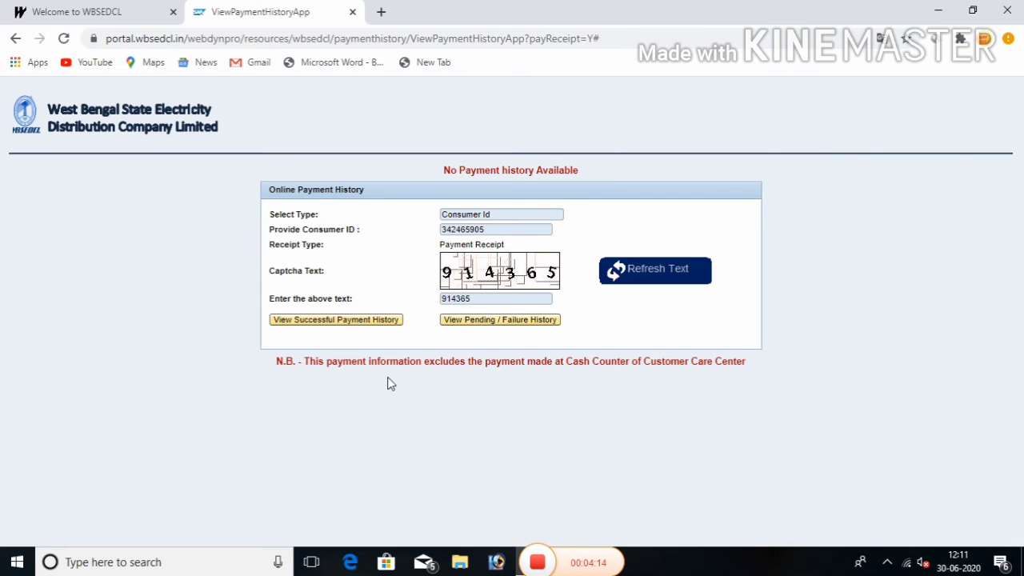
click(487, 323)
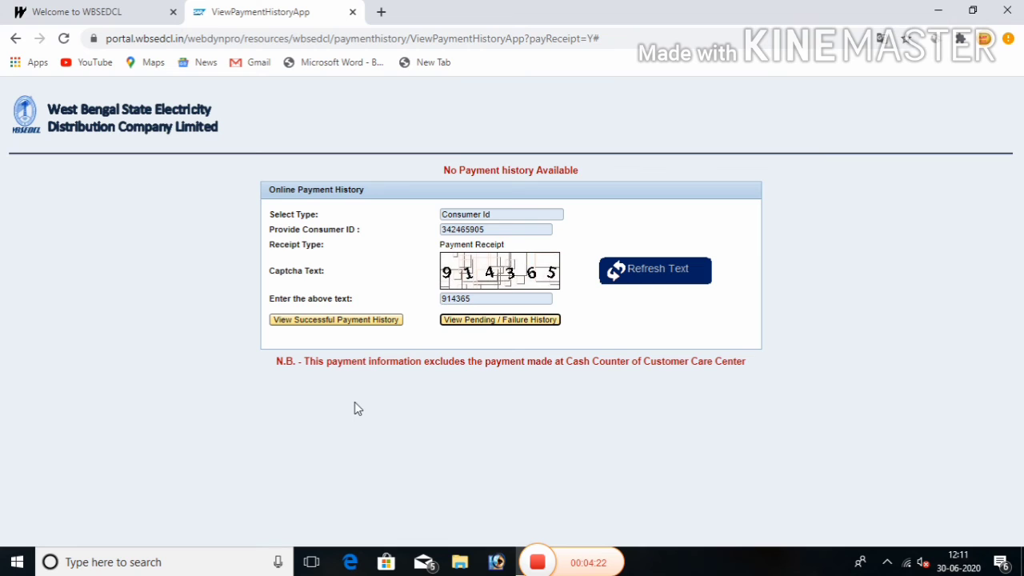
click(405, 391)
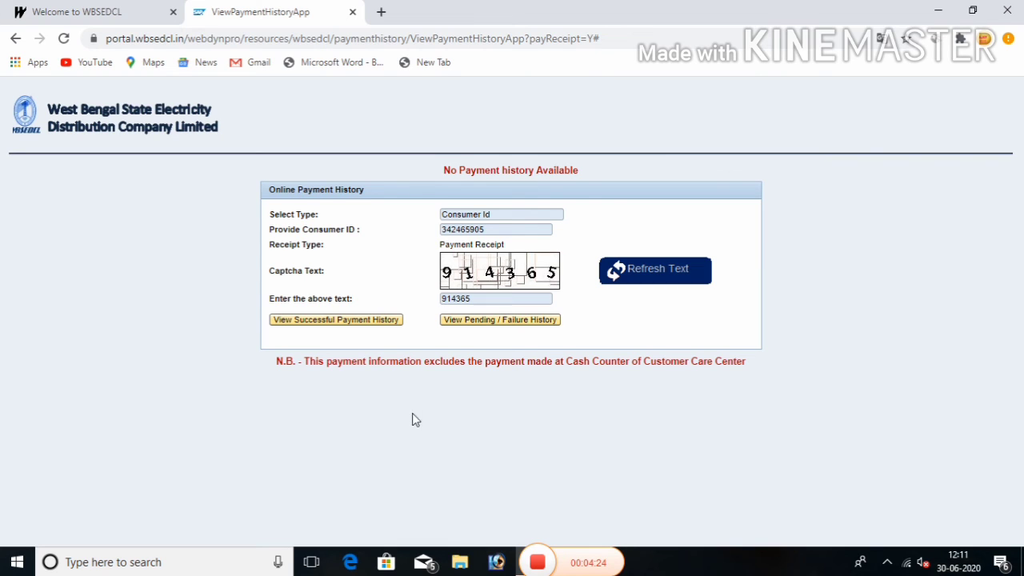
List the successful payment history again and open the payment receipt for the AUG2019-OCT2019 bill.
click(344, 323)
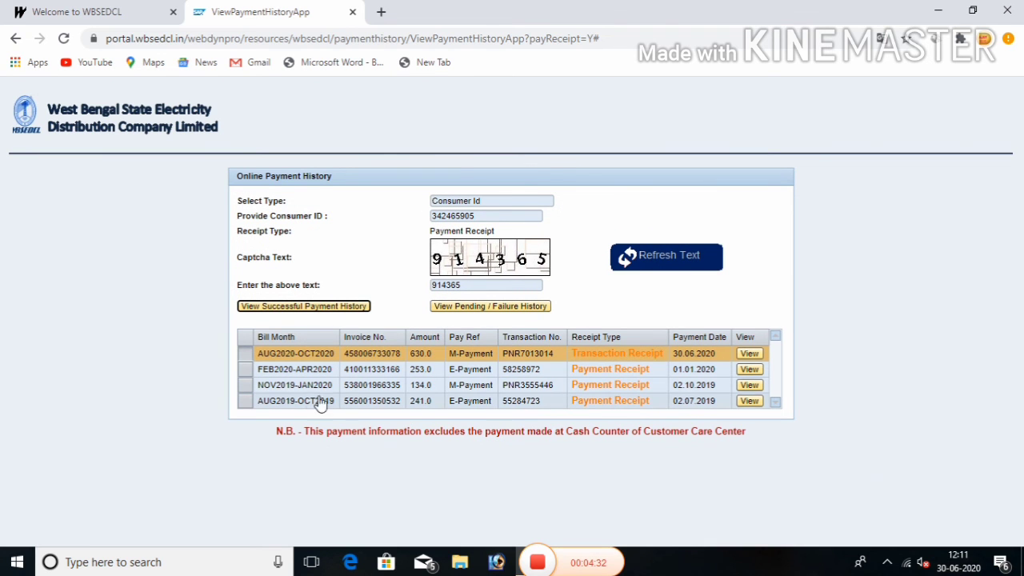
click(420, 404)
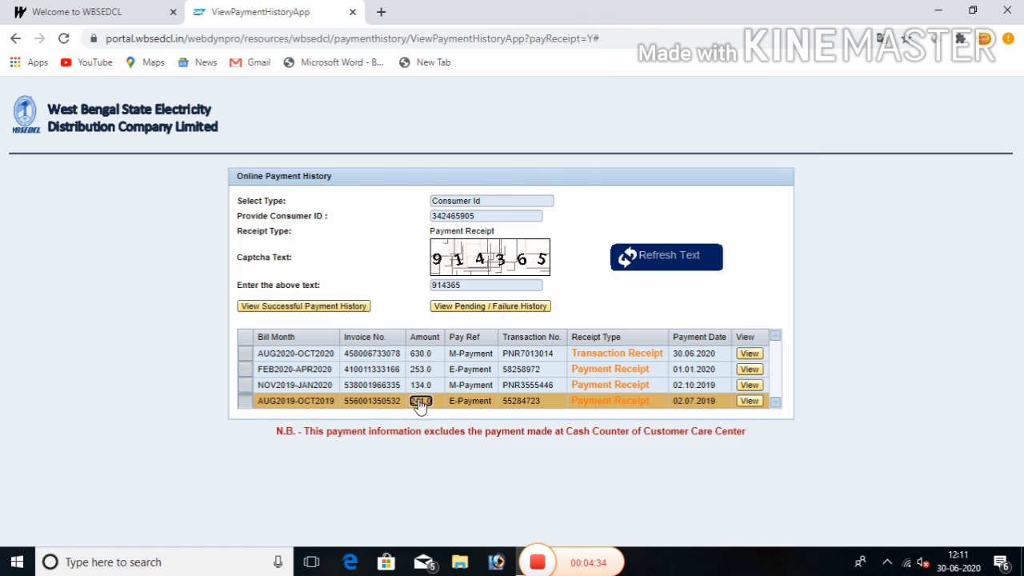
click(749, 401)
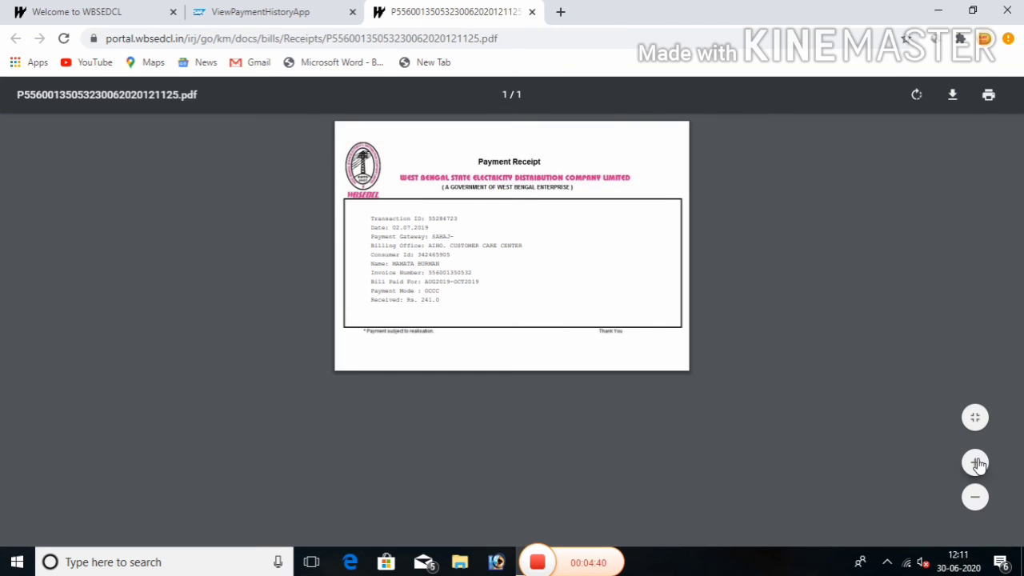
Enlarge the AUG2019-OCT2019 receipt to read its payment details, and close it.
click(975, 463)
click(975, 464)
click(975, 463)
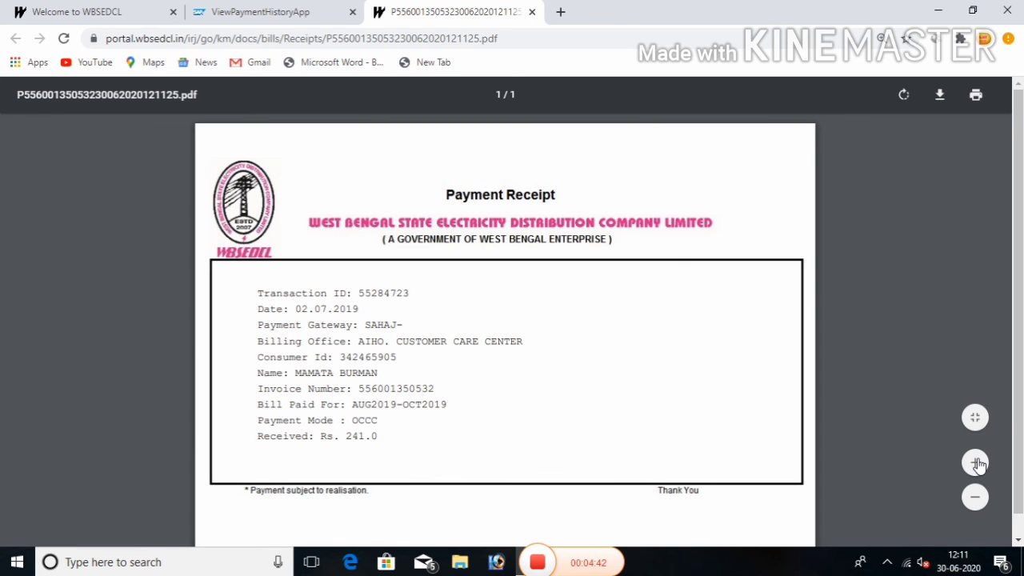
click(975, 463)
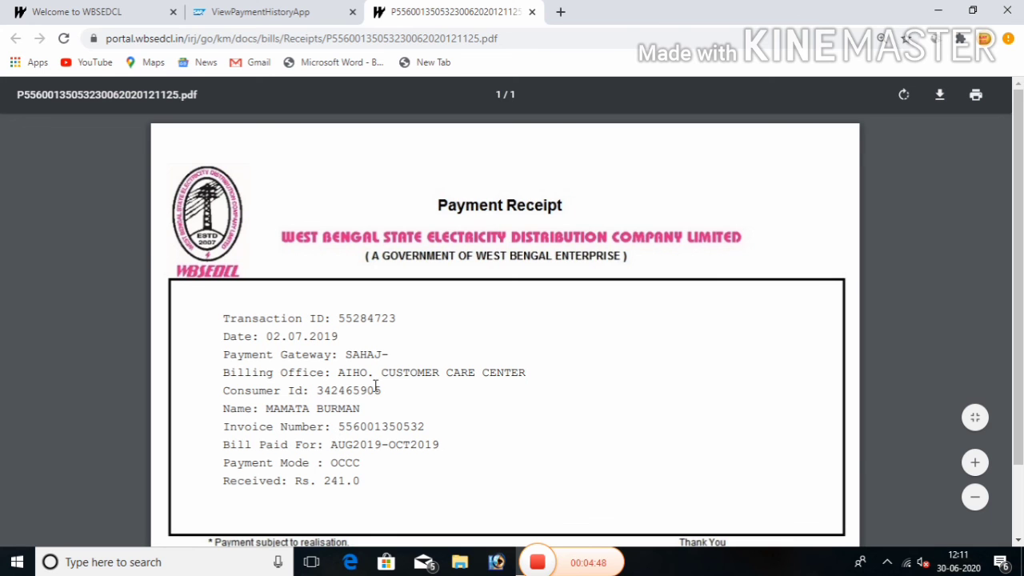
click(974, 497)
click(532, 13)
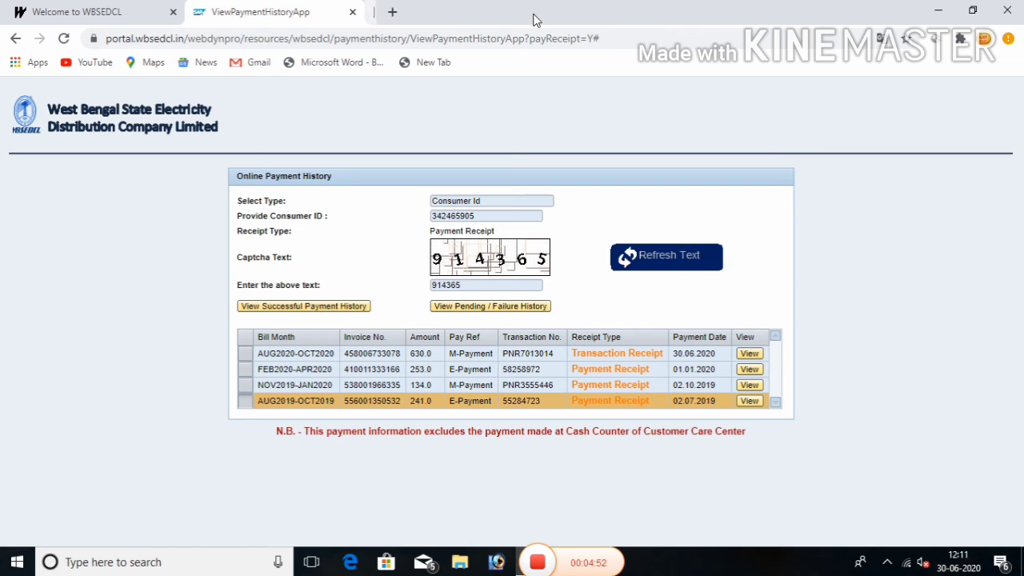